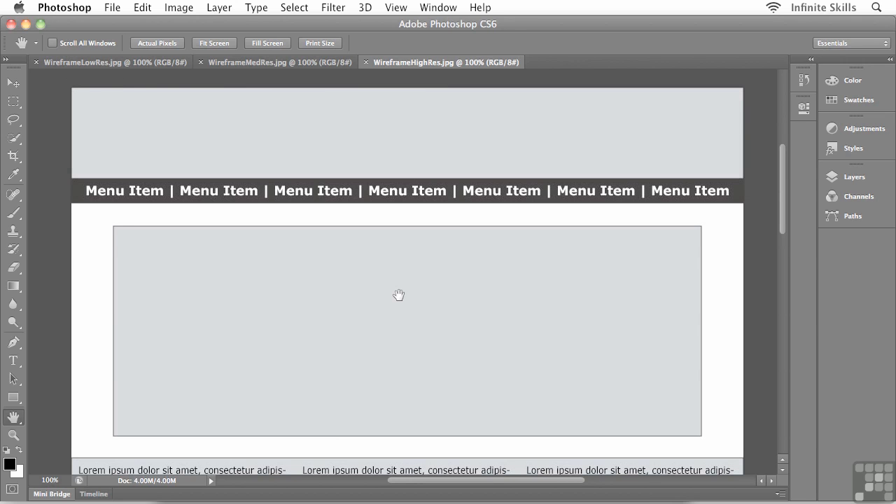
left_click_drag(394, 316, 406, 176)
left_click_drag(405, 253, 404, 213)
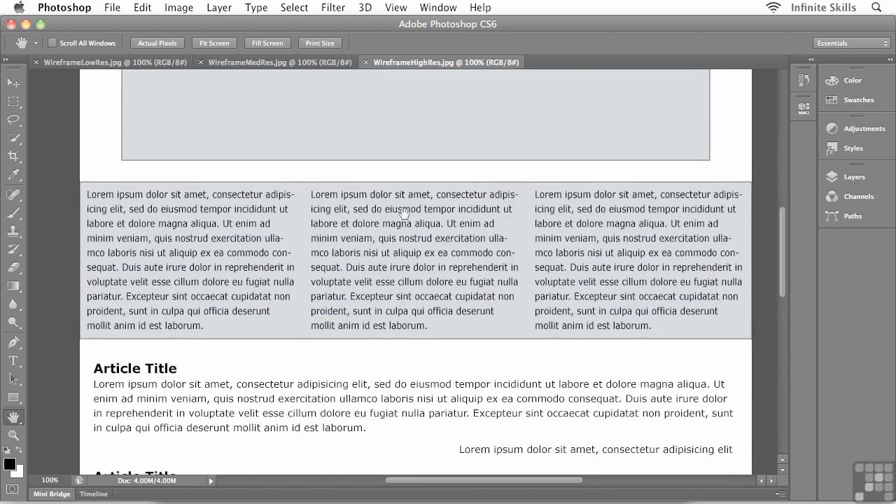
left_click_drag(416, 362, 415, 207)
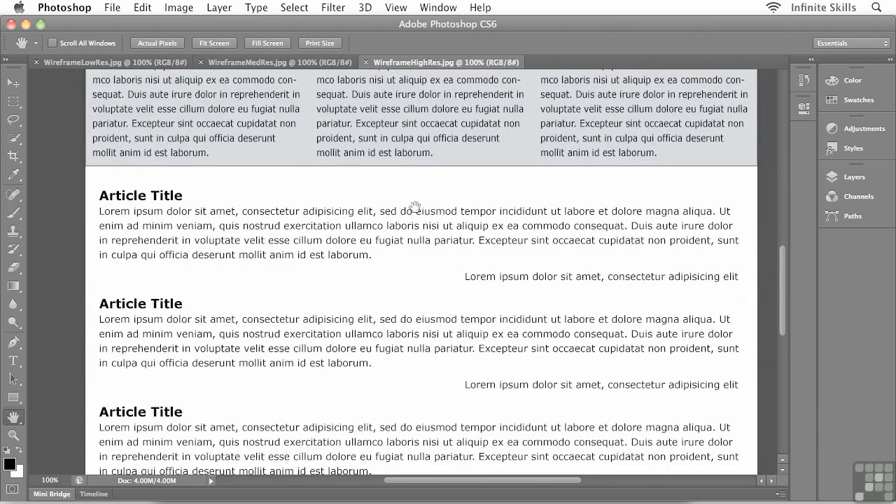
left_click_drag(421, 352, 414, 244)
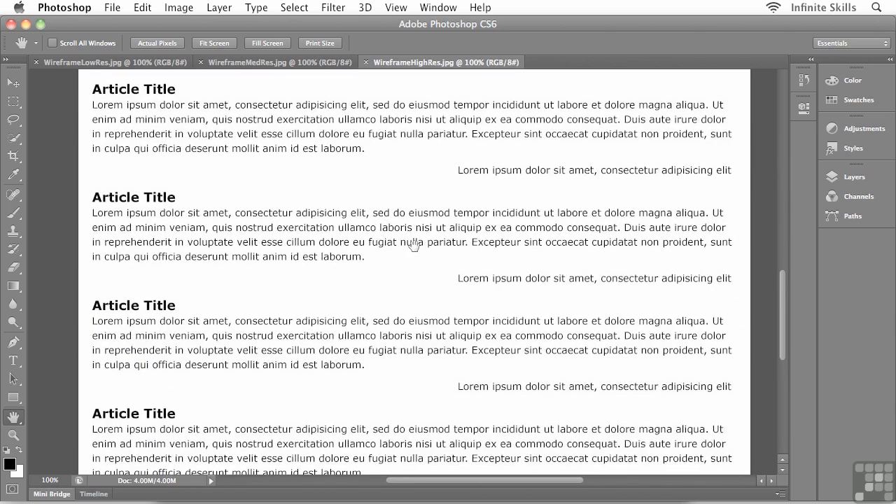
mouse_move(418, 346)
left_mouse_down()
mouse_move(422, 185)
mouse_move(426, 364)
left_mouse_up()
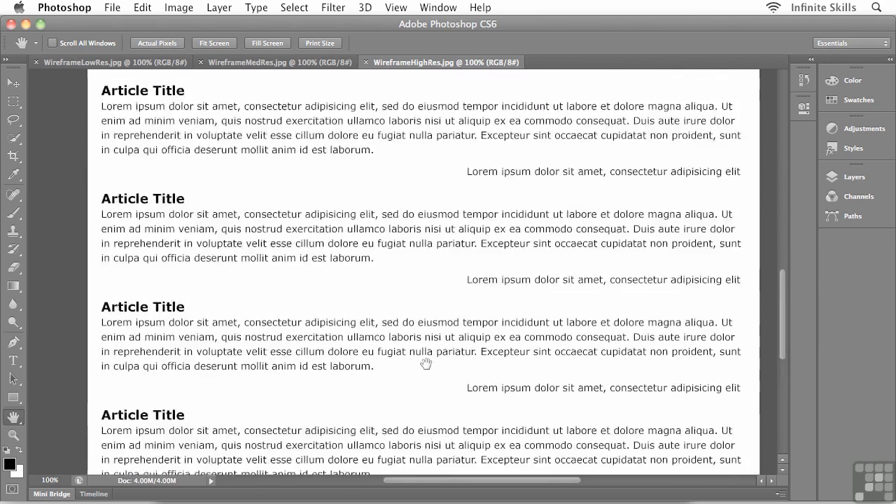
scroll(426, 351, "up", 5)
scroll(425, 316, "up", 5)
scroll(425, 278, "up", 5)
scroll(418, 246, "up", 3)
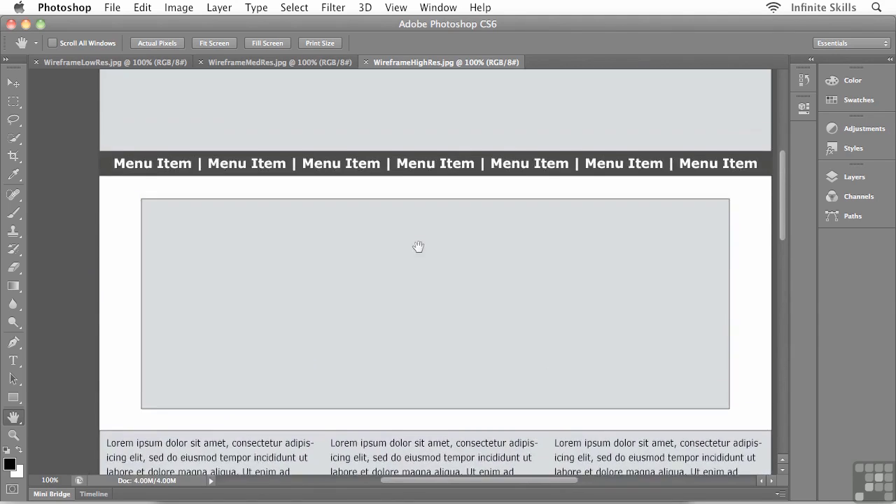
scroll(418, 245, "up", 3)
left_click_drag(316, 166, 313, 154)
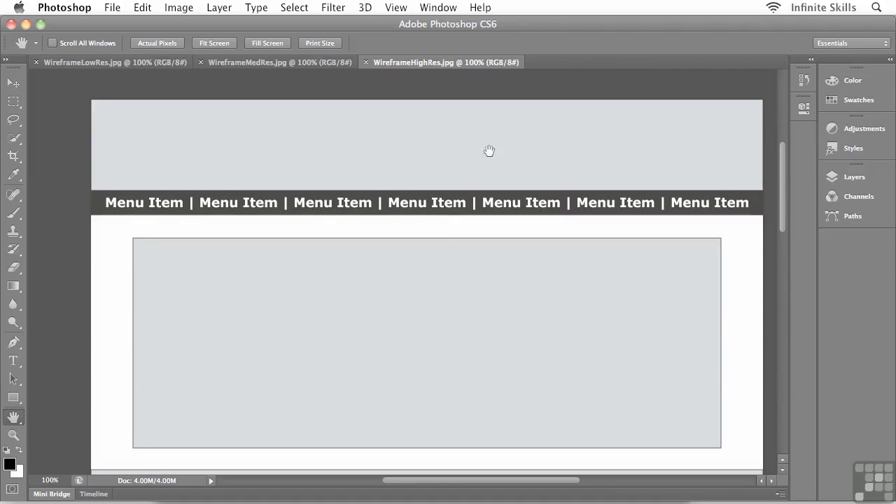
left_click_drag(438, 308, 415, 166)
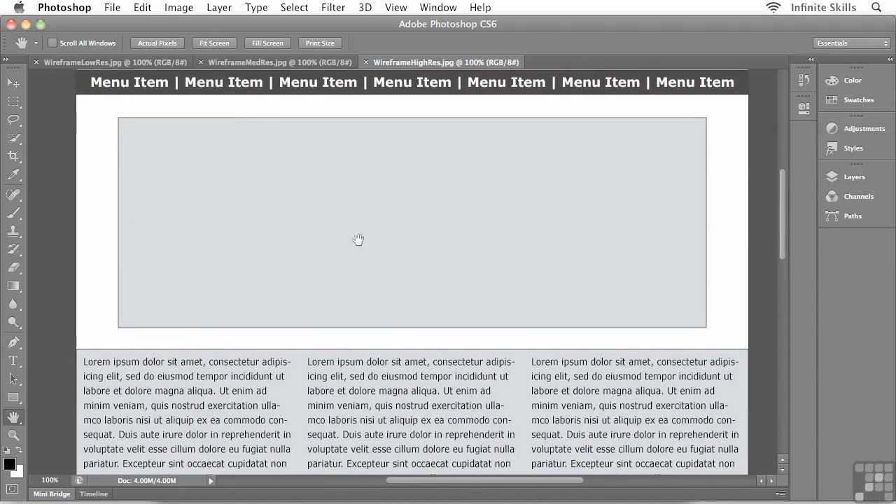
left_click_drag(389, 334, 390, 165)
left_click_drag(398, 274, 393, 240)
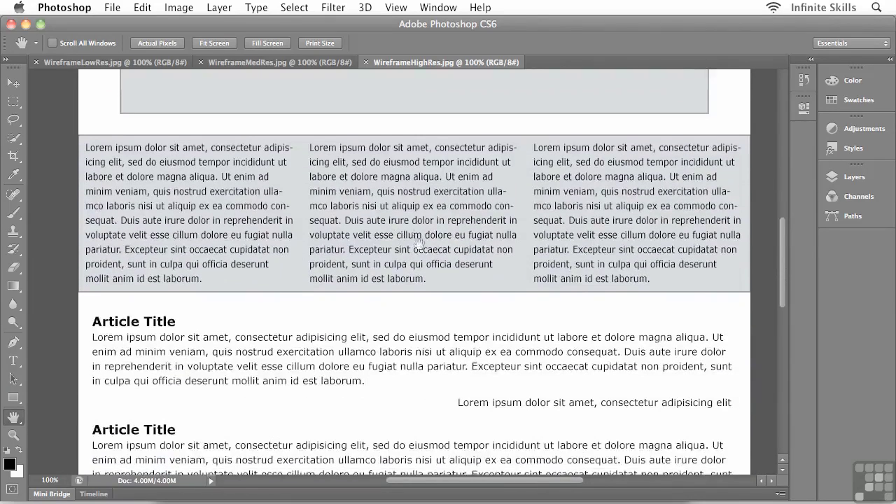
left_click_drag(426, 359, 426, 194)
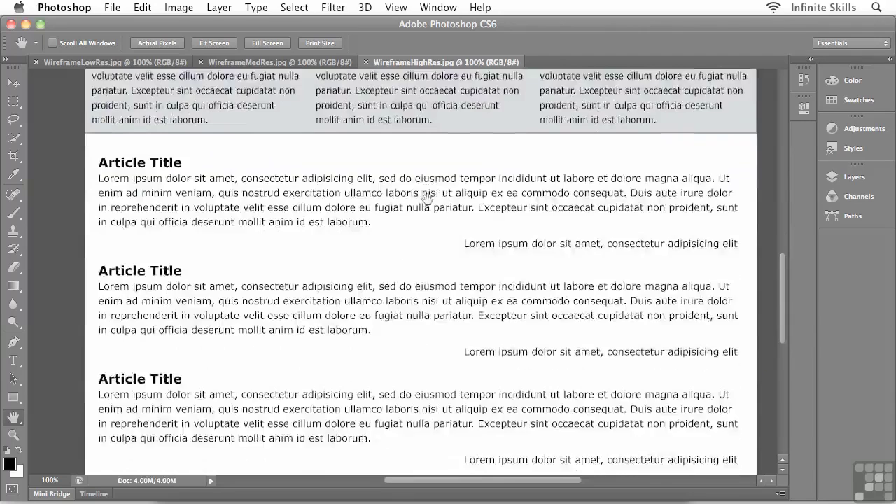
mouse_move(407, 326)
left_mouse_down()
mouse_move(422, 203)
mouse_move(409, 201)
left_mouse_up()
left_click_drag(399, 308, 401, 261)
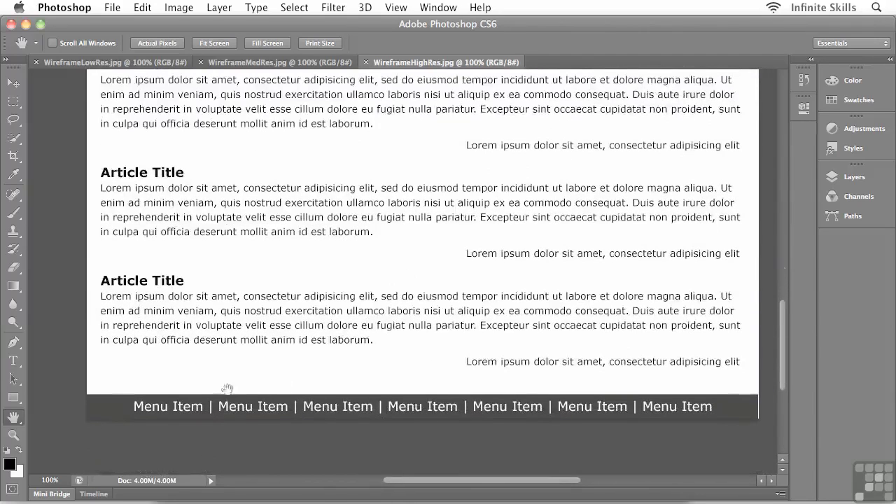
left_click_drag(472, 246, 475, 390)
left_click_drag(469, 210, 466, 399)
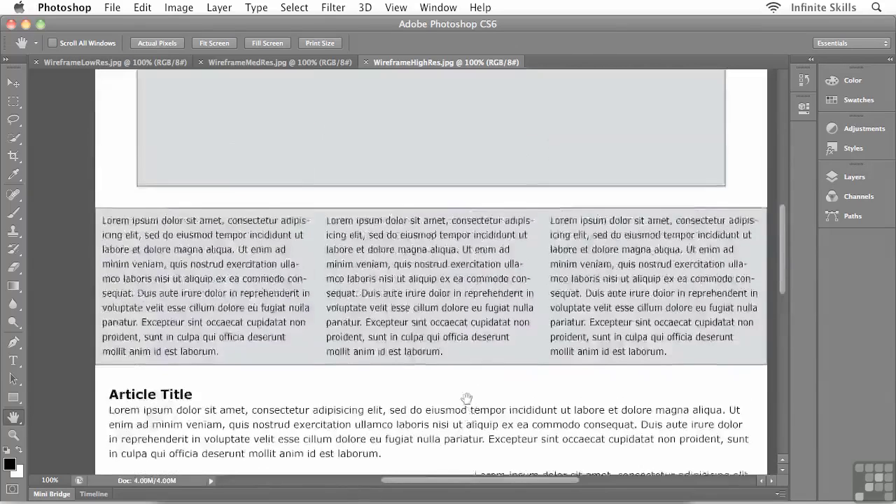
left_click_drag(462, 231, 458, 374)
mouse_move(447, 229)
left_mouse_down()
mouse_move(444, 368)
mouse_move(444, 292)
left_mouse_up()
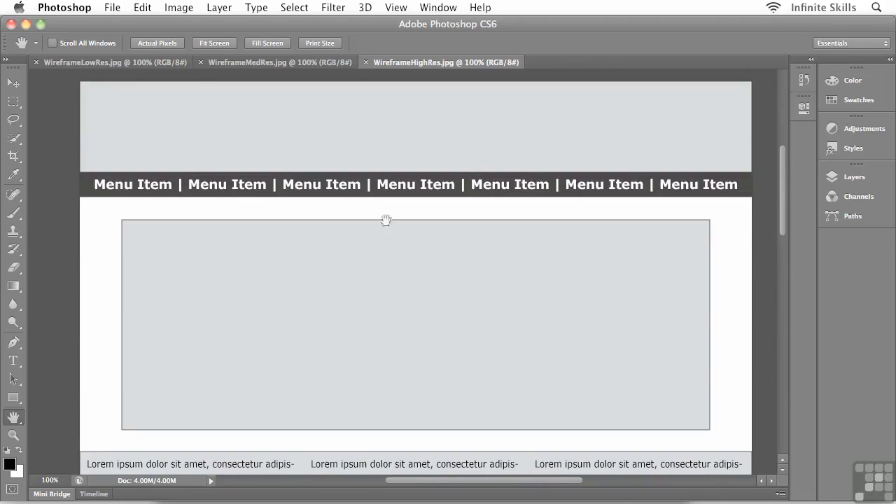
left_click(277, 63)
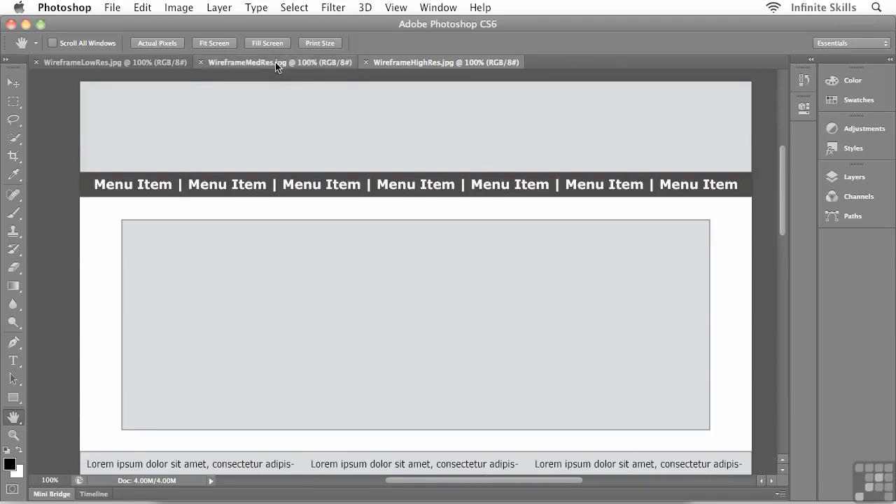
left_click_drag(340, 192, 343, 211)
scroll(343, 212, "up", 1)
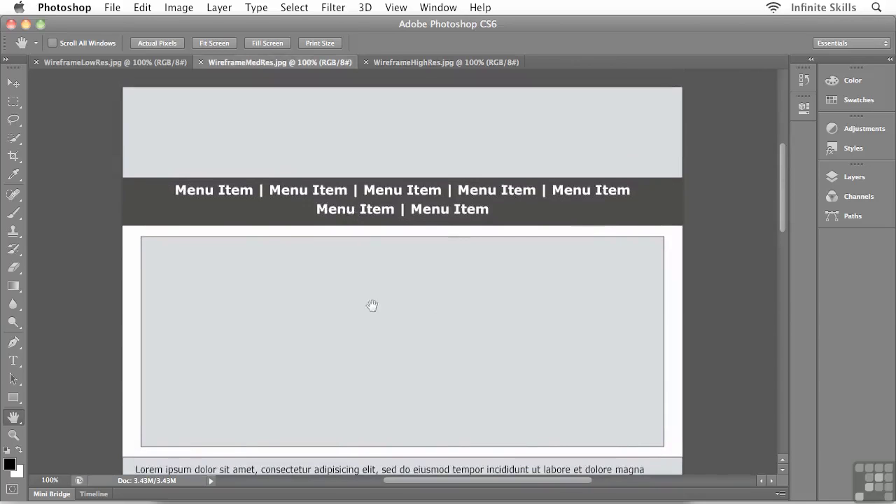
scroll(372, 304, "down", 5)
scroll(374, 185, "up", 2)
scroll(372, 246, "up", 2)
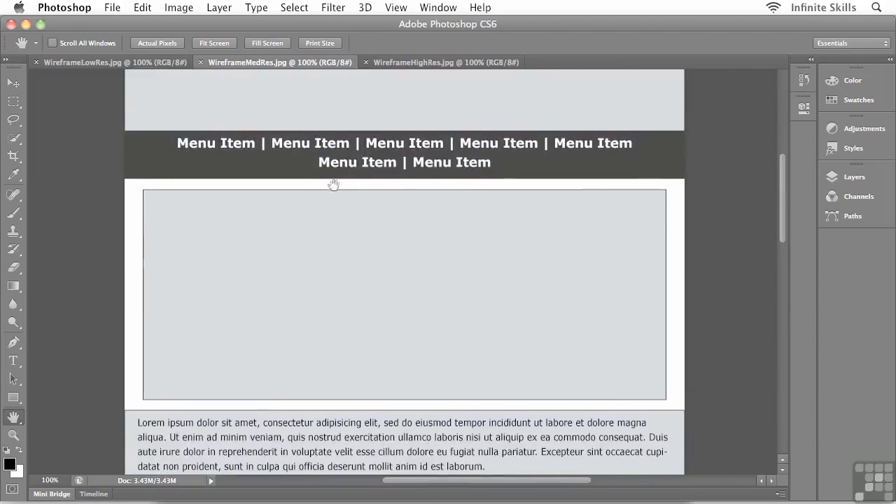
mouse_move(398, 236)
left_mouse_down()
mouse_move(397, 278)
mouse_move(404, 134)
left_mouse_up()
scroll(409, 176, "down", 2)
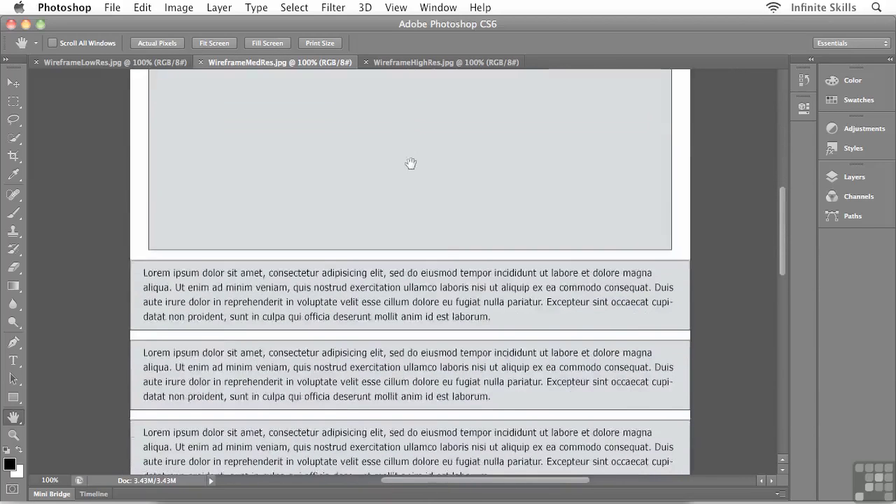
scroll(409, 175, "down", 3)
scroll(404, 179, "down", 1)
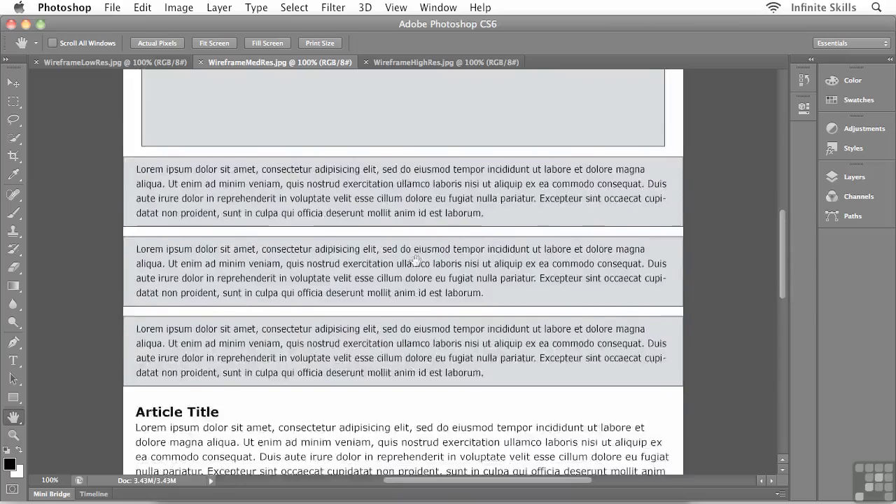
scroll(403, 179, "down", 2)
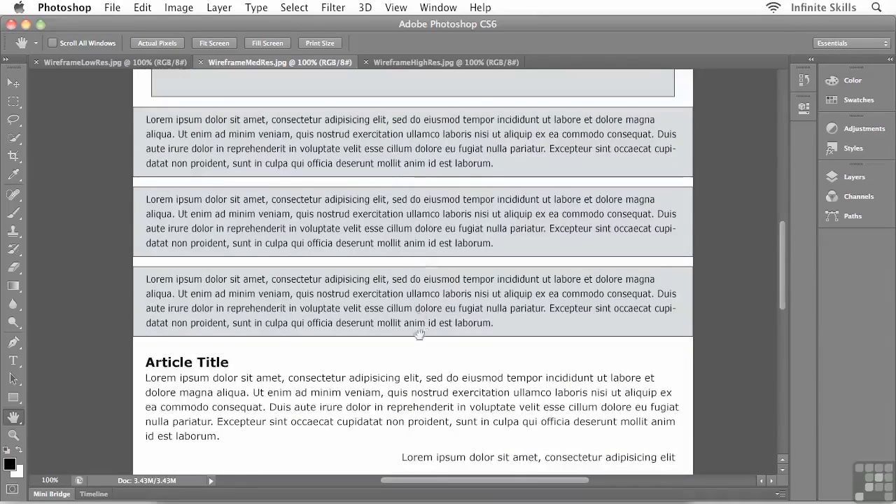
scroll(422, 332, "down", 4)
scroll(421, 334, "down", 2)
left_click_drag(386, 334, 387, 195)
scroll(371, 260, "down", 2)
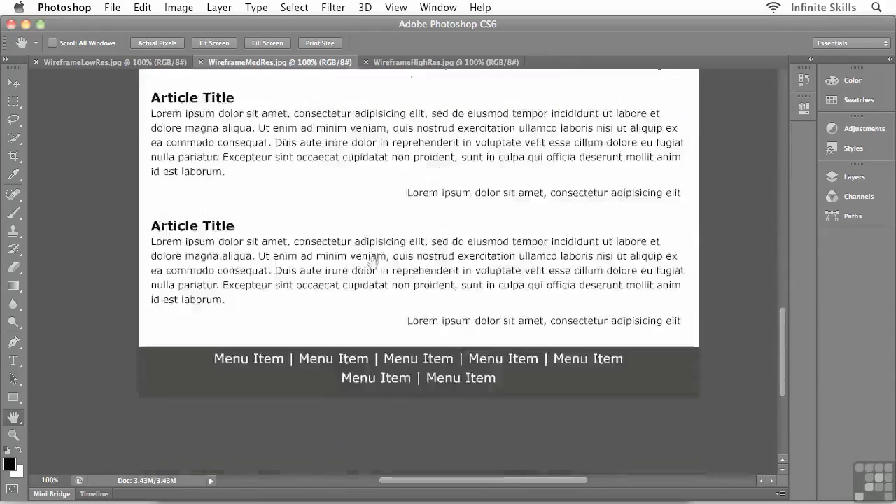
scroll(366, 334, "up", 1)
scroll(370, 266, "up", 4)
scroll(394, 398, "up", 2)
scroll(395, 398, "up", 2)
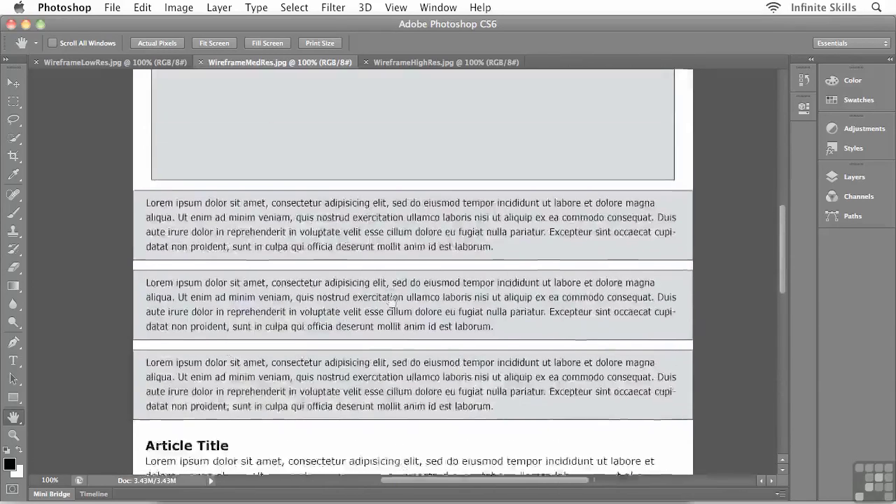
scroll(389, 255, "up", 5)
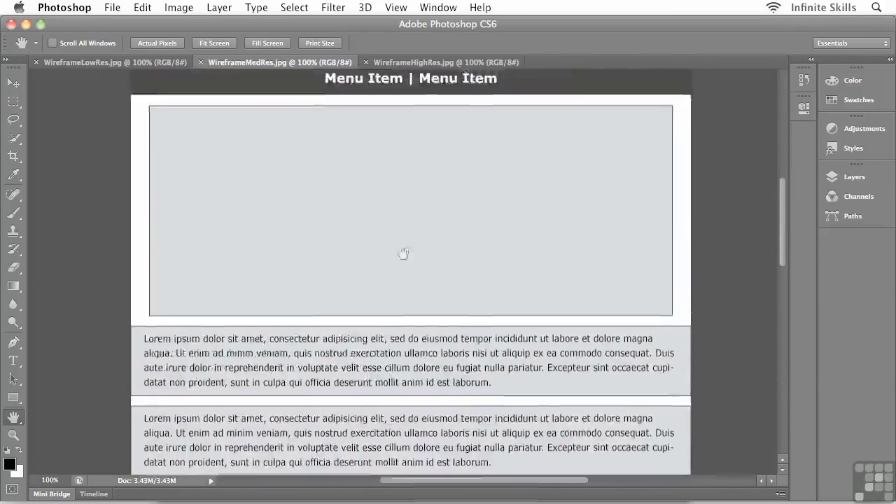
scroll(404, 255, "up", 2)
scroll(411, 256, "up", 1)
scroll(406, 292, "up", 1)
scroll(405, 317, "up", 1)
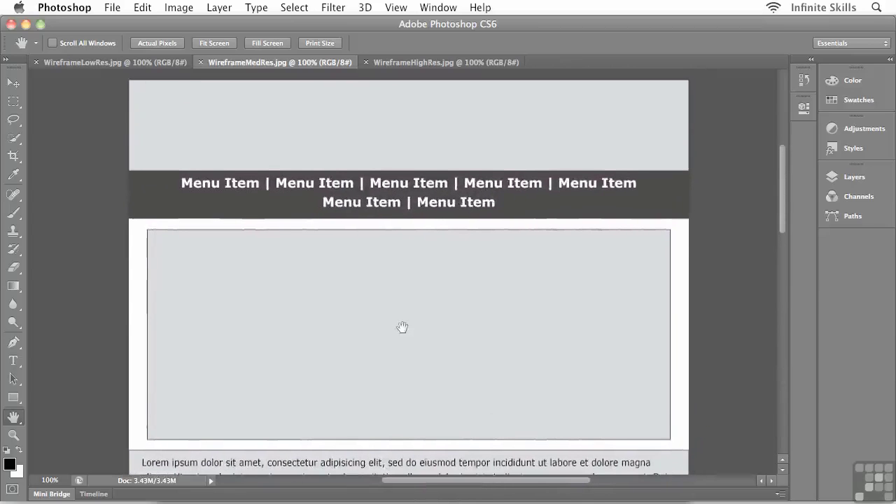
Switch to WireframeLowRes.jpg and scroll down through its lorem blocks to the footer menu.
left_click(151, 61)
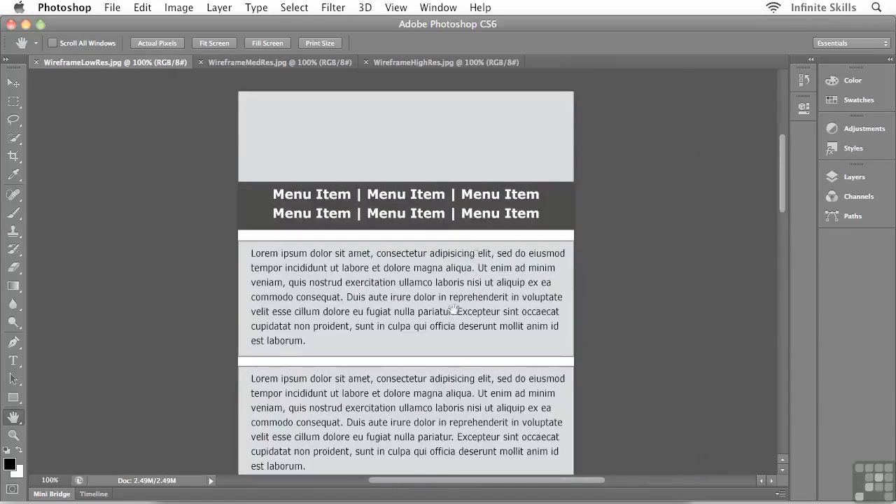
scroll(454, 313, "down", 5)
scroll(434, 220, "down", 8)
scroll(441, 336, "down", 2)
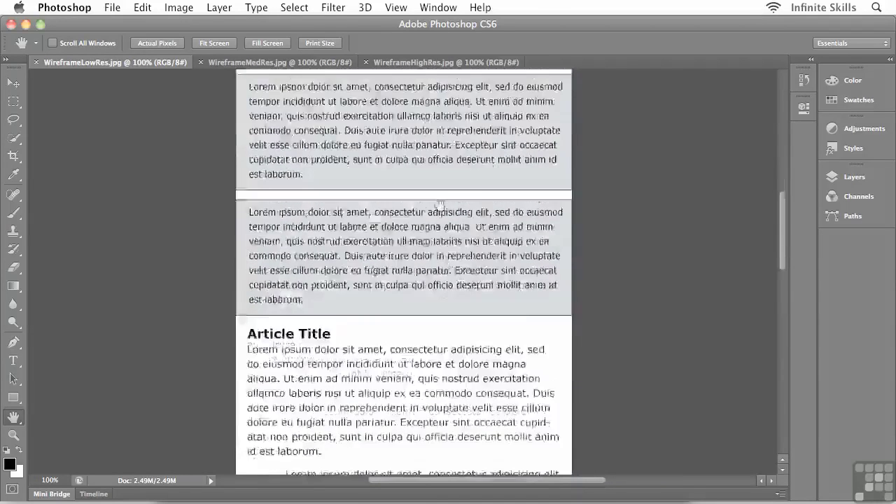
scroll(437, 350, "down", 3)
scroll(438, 354, "down", 5)
scroll(445, 370, "down", 1)
scroll(439, 280, "down", 1)
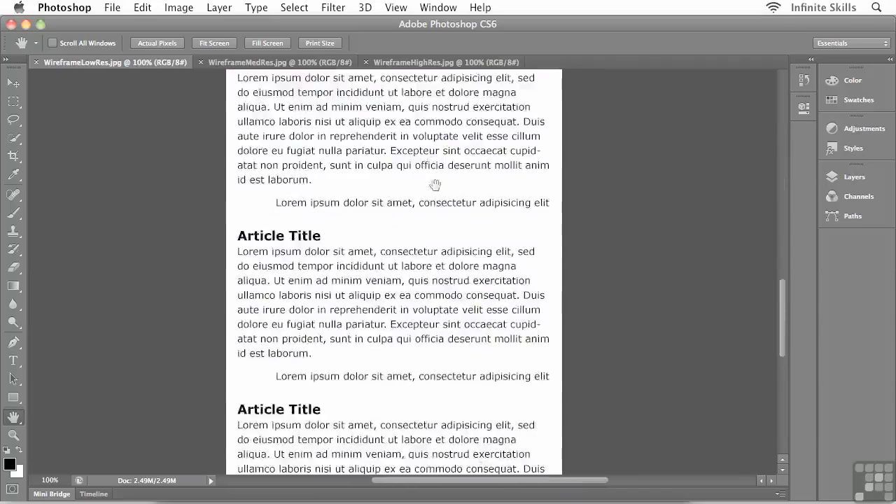
scroll(441, 273, "down", 1)
scroll(448, 301, "down", 5)
scroll(448, 308, "down", 2)
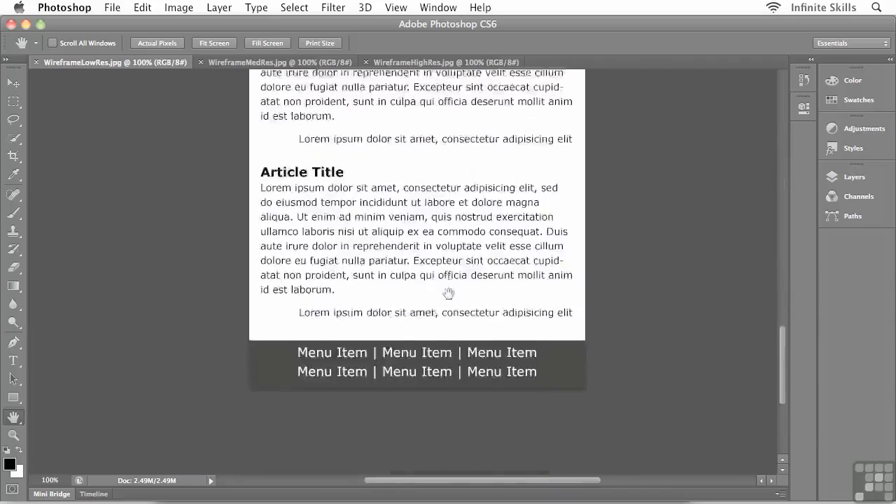
Scroll the low-res wireframe back up to its two-row header menu.
scroll(432, 344, "up", 5)
scroll(424, 280, "up", 2)
scroll(421, 231, "up", 3)
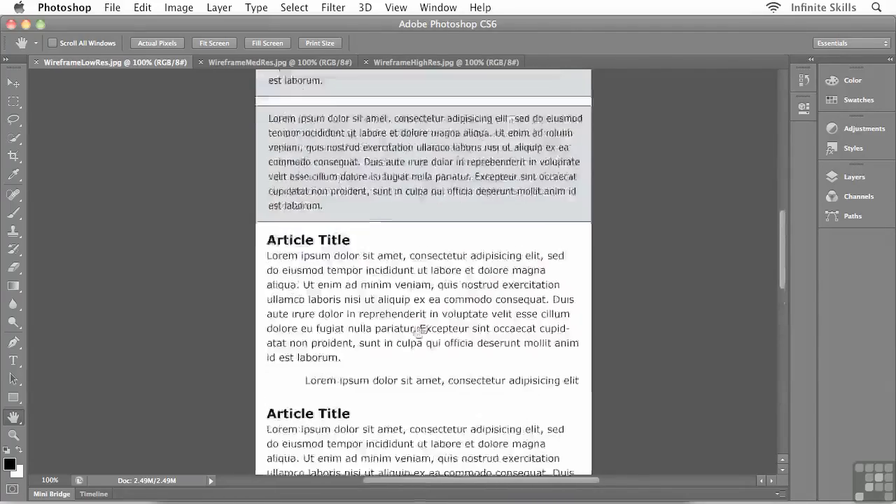
scroll(414, 168, "up", 3)
scroll(420, 294, "up", 3)
scroll(420, 210, "up", 2)
scroll(421, 210, "up", 3)
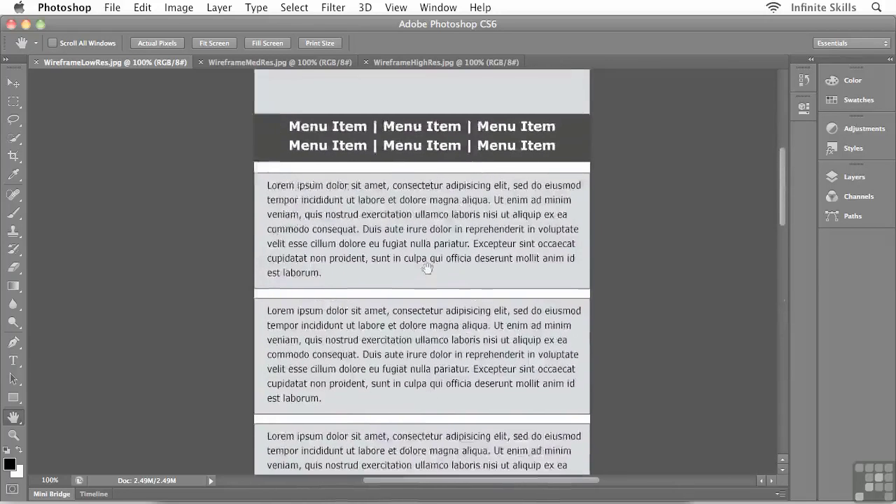
scroll(423, 266, "up", 2)
scroll(422, 231, "up", 1)
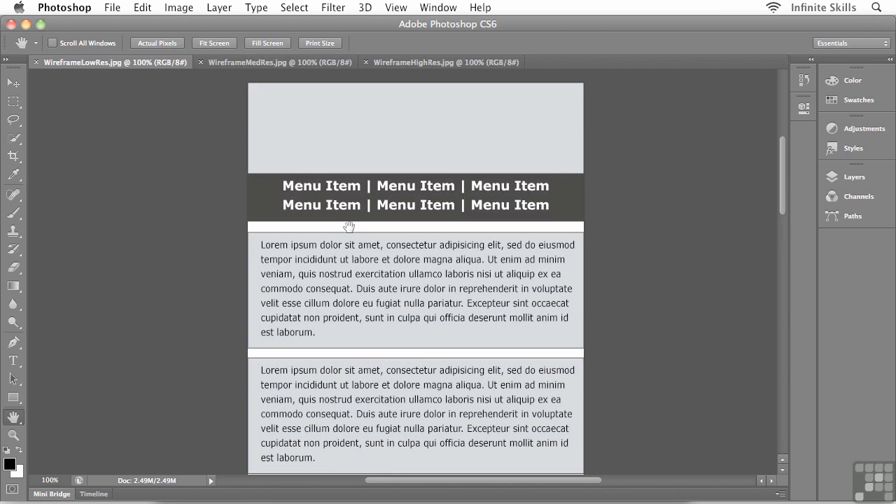
Return to WireframeMedRes.jpg and pan to show its header strip and two-row menu bar.
left_click(293, 68)
left_click_drag(320, 116, 316, 137)
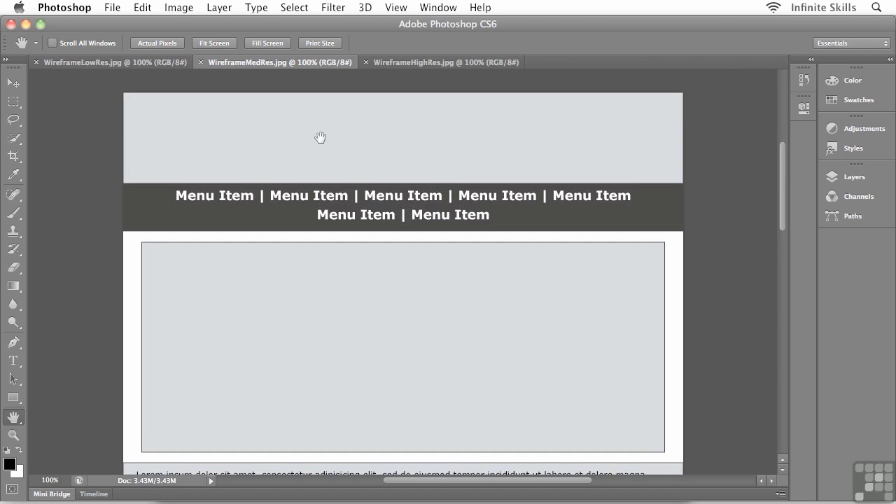
scroll(320, 133, "down", 1)
scroll(320, 119, "down", 2)
scroll(323, 203, "down", 5)
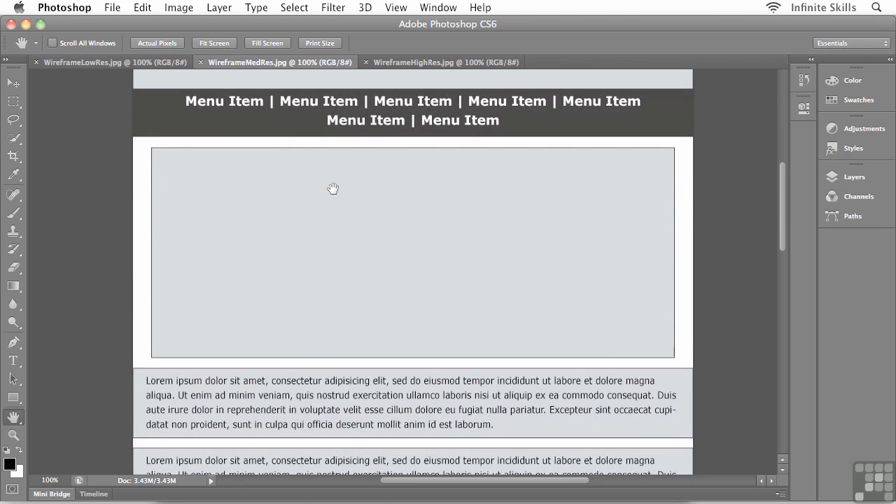
left_click_drag(332, 189, 324, 269)
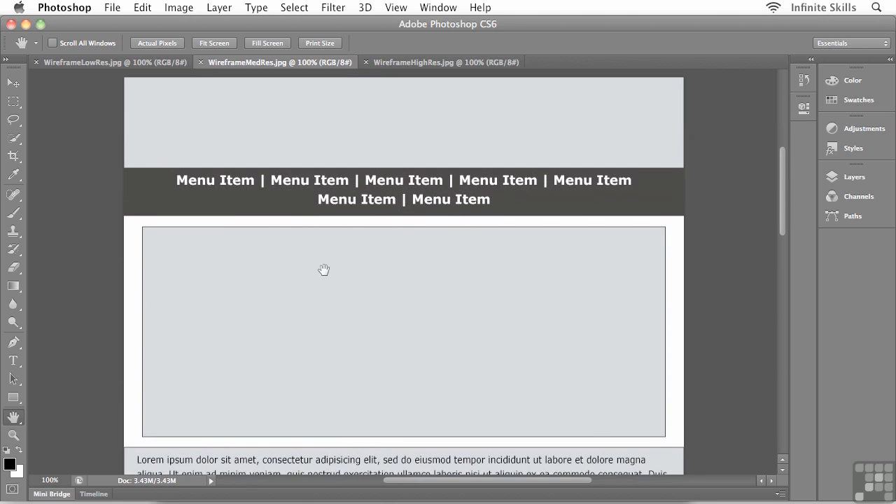
Switch to WireframeHighRes.jpg and pan slightly to show its single-row menu bar.
left_click(416, 66)
mouse_move(402, 85)
left_mouse_down()
mouse_move(408, 100)
mouse_move(398, 109)
left_mouse_up()
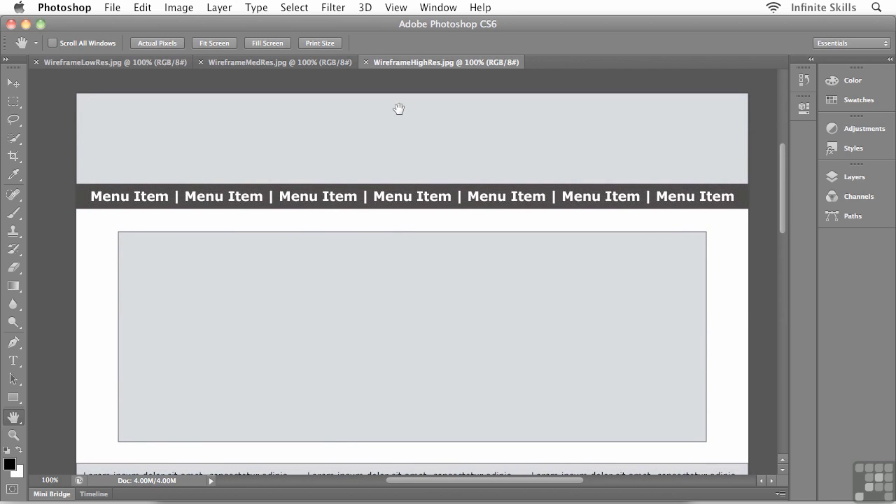